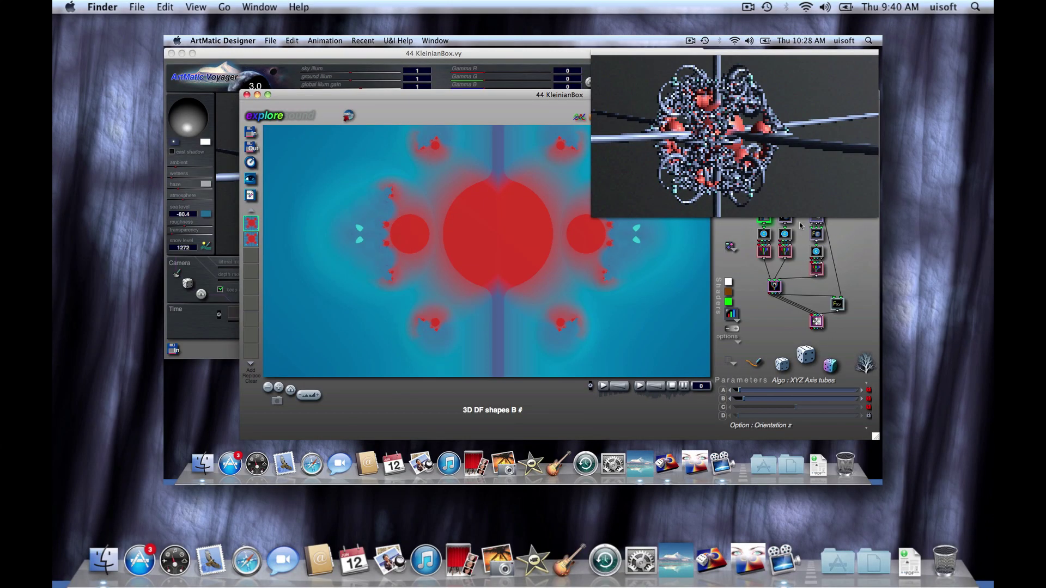
# - Enlarge the KleinianBox sphere node's radius to about 2.38, then step to the next node
pyautogui.click(787, 222)
pyautogui.moveTo(740, 401); pyautogui.dragTo(812, 403)
pyautogui.press('Up')
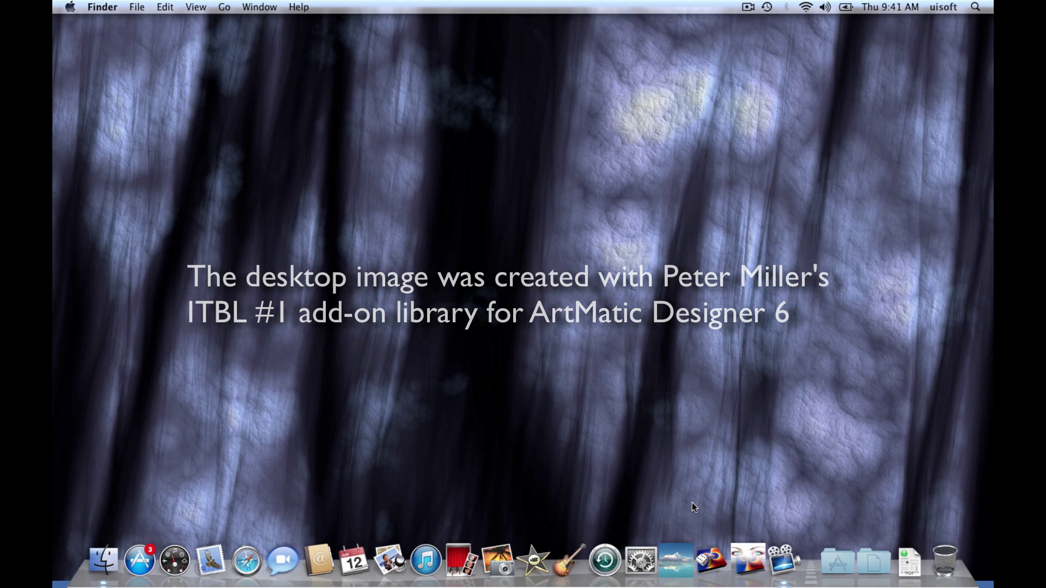
# - Launch ArtMatic Voyager and ArtMatic Designer from the Dock, keeping Voyager's desert scene in front
pyautogui.click(674, 553)
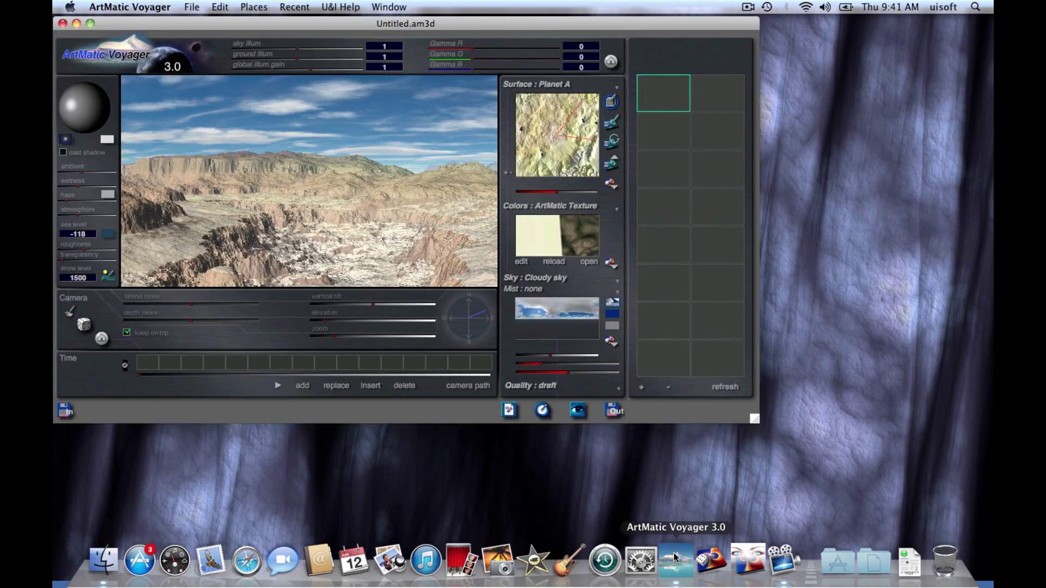
pyautogui.click(708, 558)
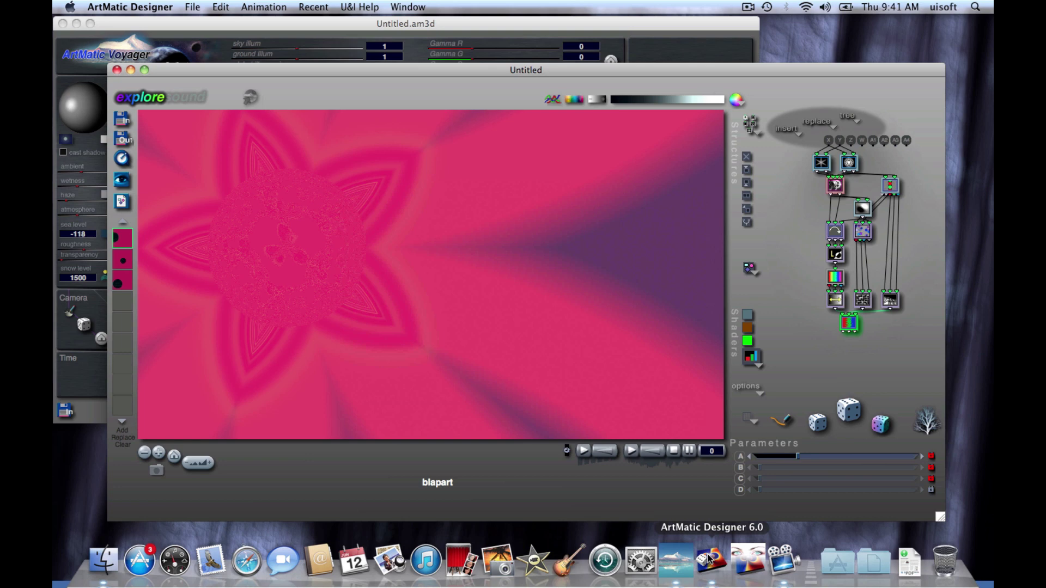
pyautogui.click(495, 28)
pyautogui.click(193, 7)
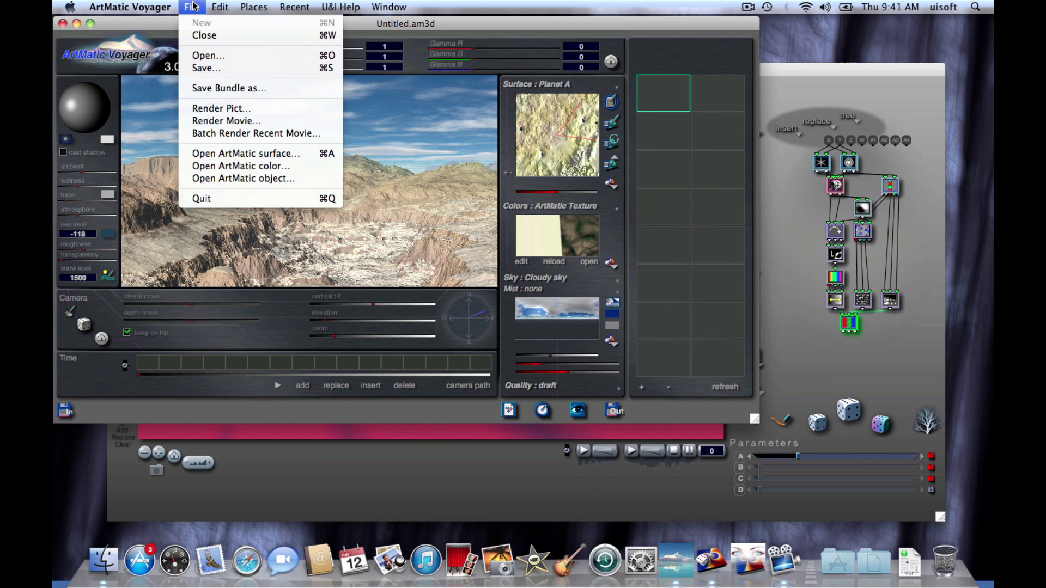
# - Open the scene file 2D Perlin Dv Sphere.vy in Voyager
pyautogui.click(197, 55)
pyautogui.click(727, 342)
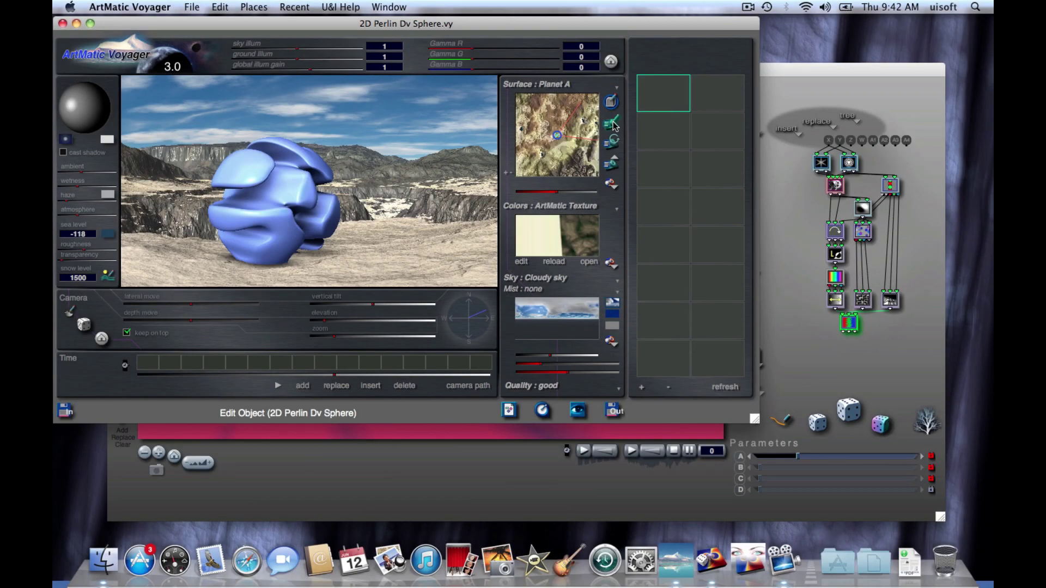
# - Edit the sphere object: Z/Blue about 8.71, radius about 20.79, amplitude about 0.38
pyautogui.click(613, 125)
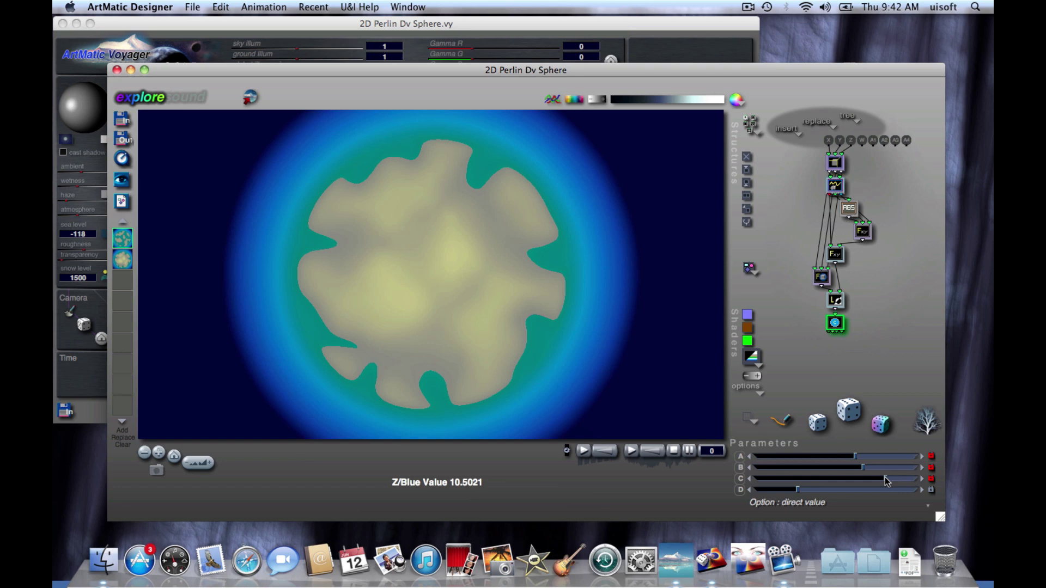
pyautogui.moveTo(886, 480); pyautogui.dragTo(837, 479)
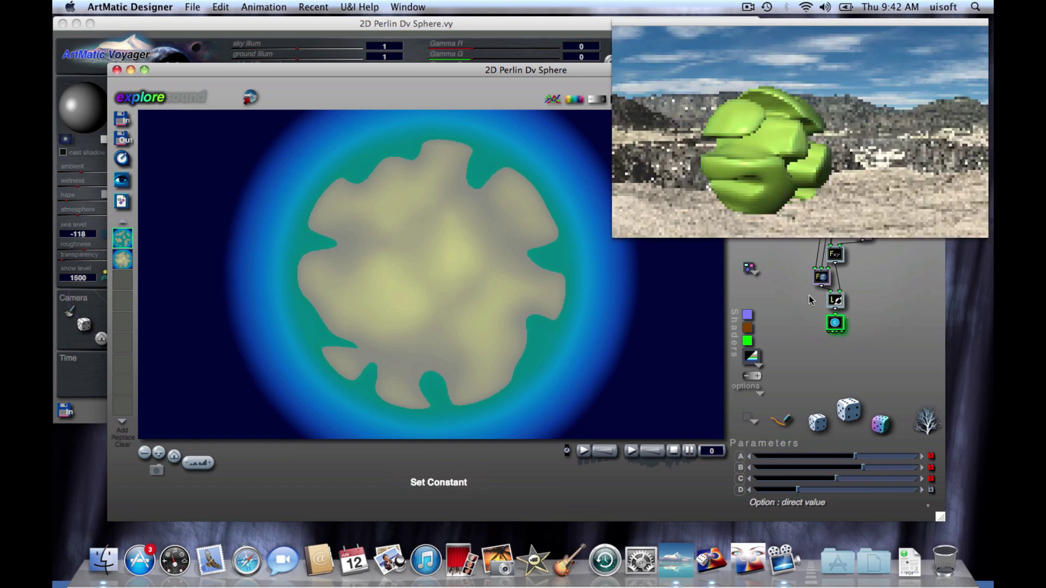
pyautogui.click(821, 276)
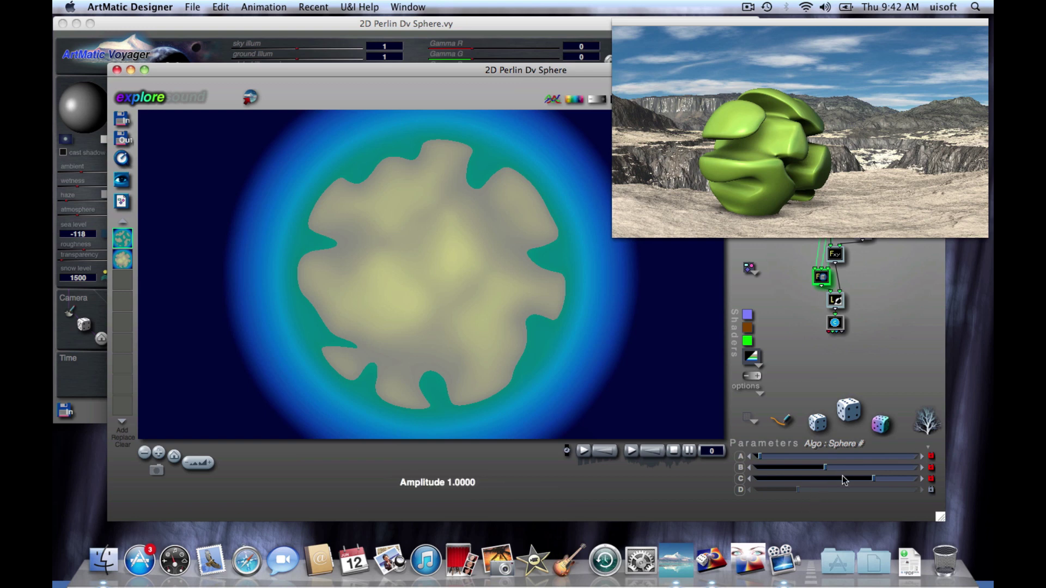
pyautogui.moveTo(831, 471)
pyautogui.moveTo(827, 472)
pyautogui.mouseDown()
pyautogui.moveTo(787, 468)
pyautogui.moveTo(838, 473)
pyautogui.mouseUp()
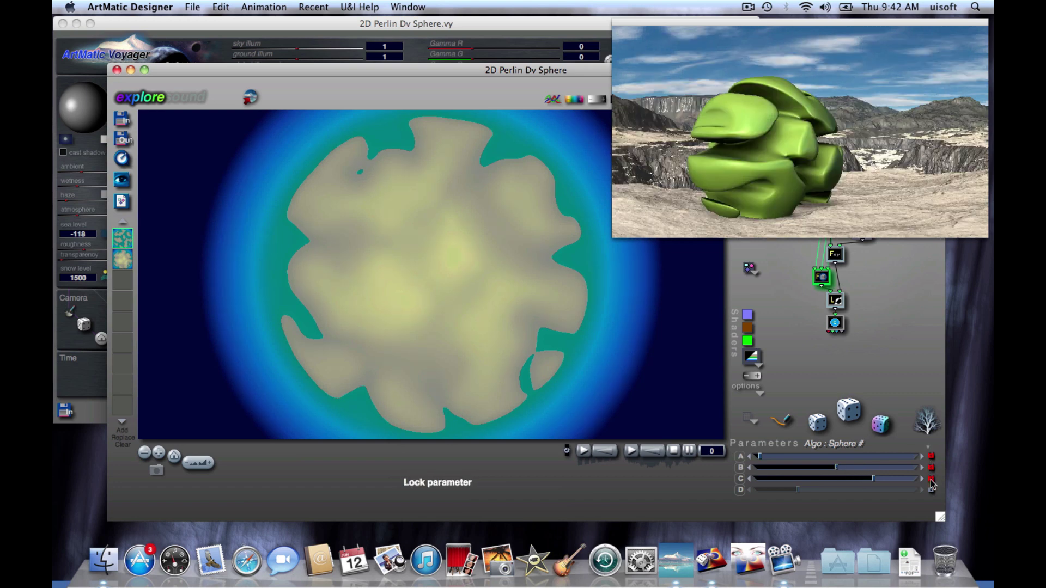
pyautogui.moveTo(872, 478)
pyautogui.mouseDown()
pyautogui.moveTo(851, 481)
pyautogui.moveTo(860, 472)
pyautogui.mouseUp()
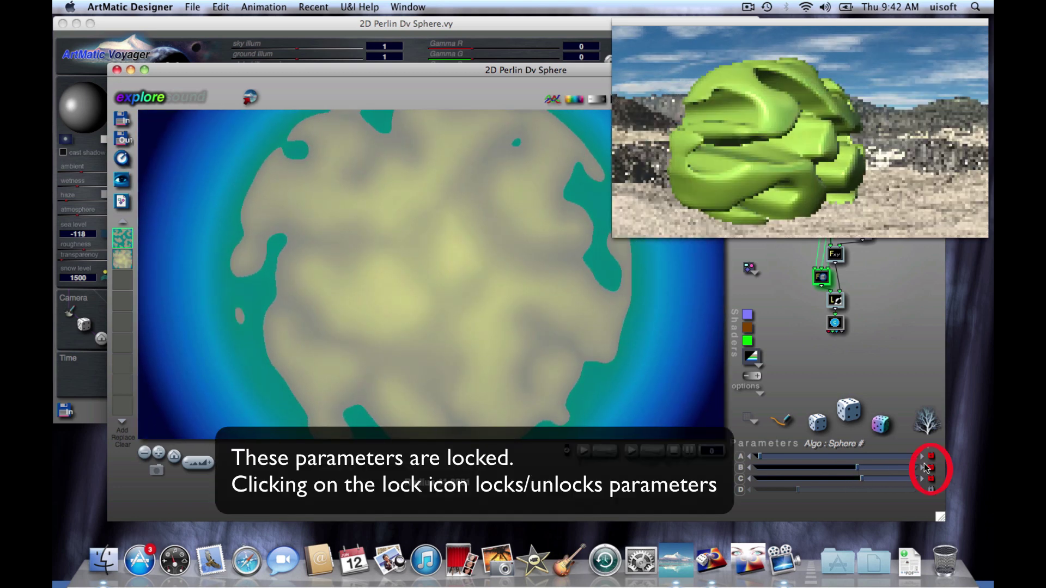
# - On the output node, try several Scale alpha values and settle near 2.83
pyautogui.click(836, 323)
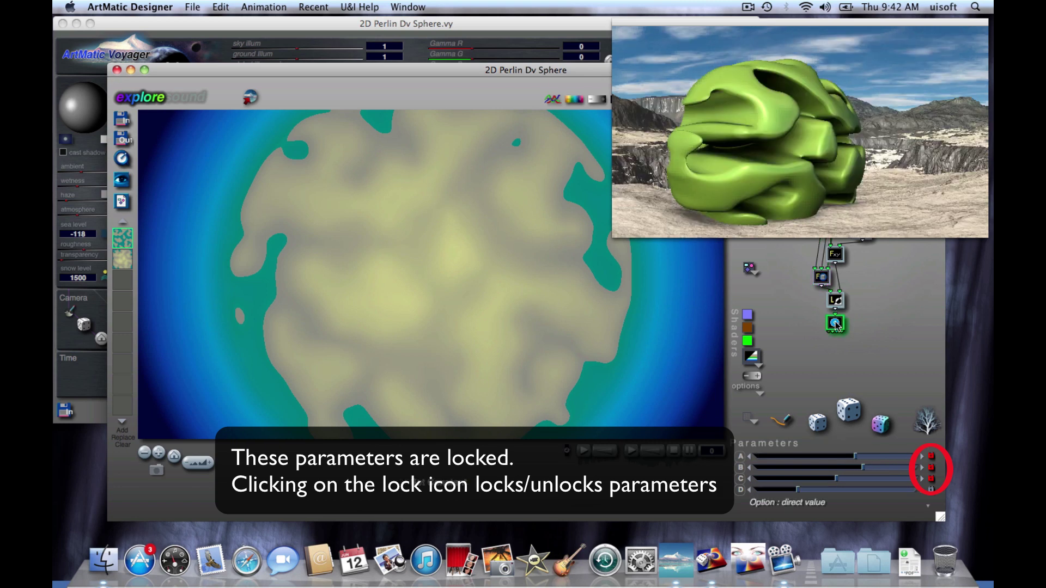
pyautogui.moveTo(798, 489); pyautogui.dragTo(922, 491)
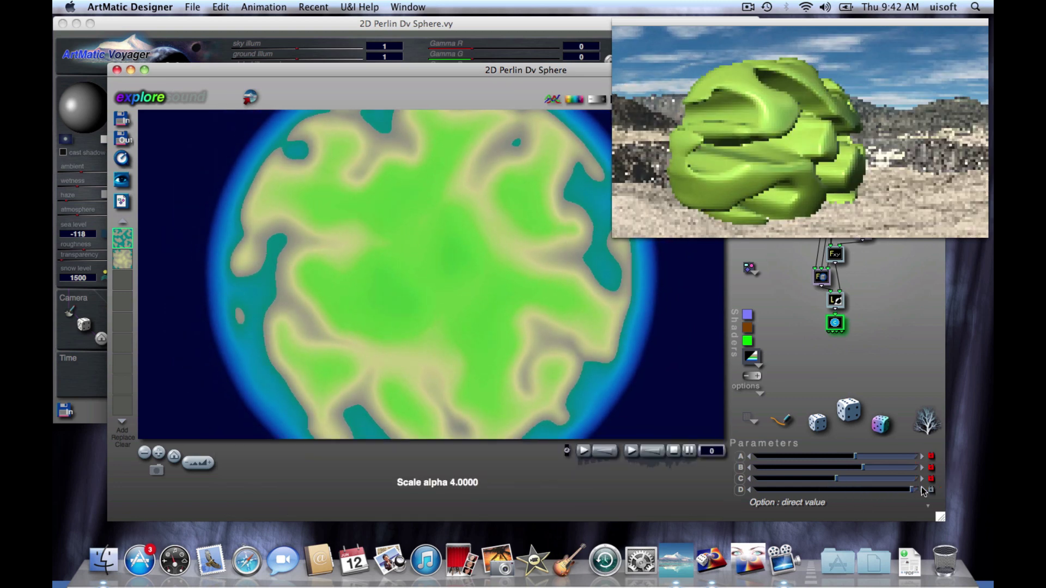
pyautogui.moveTo(821, 489); pyautogui.dragTo(784, 489)
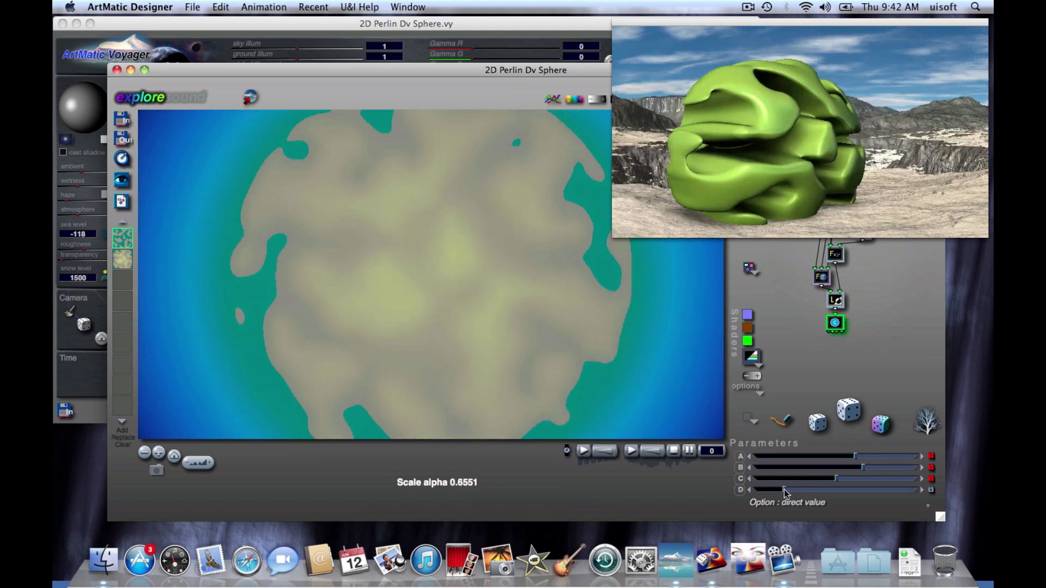
pyautogui.moveTo(784, 490); pyautogui.dragTo(840, 489)
pyautogui.click(898, 486)
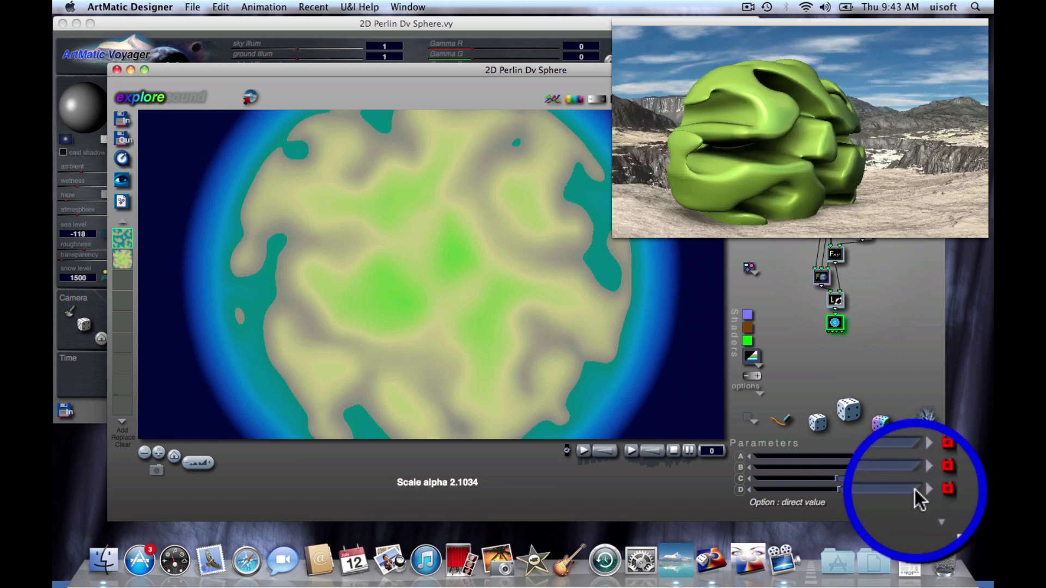
pyautogui.moveTo(868, 492); pyautogui.dragTo(900, 489)
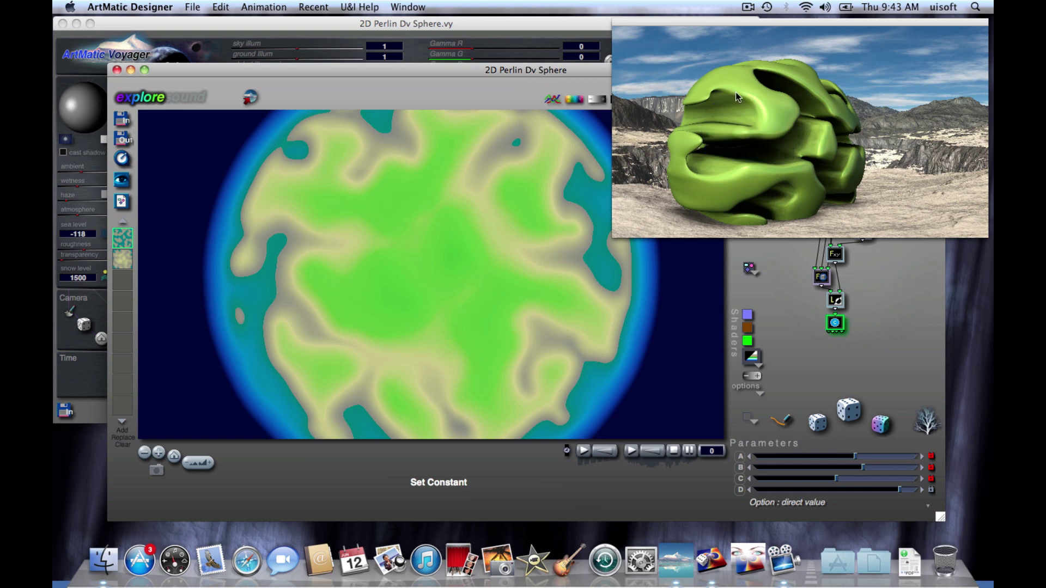
# - Pause live updates to Voyager, set Y/Green to about -2.55 and try another X/Red value
pyautogui.click(248, 99)
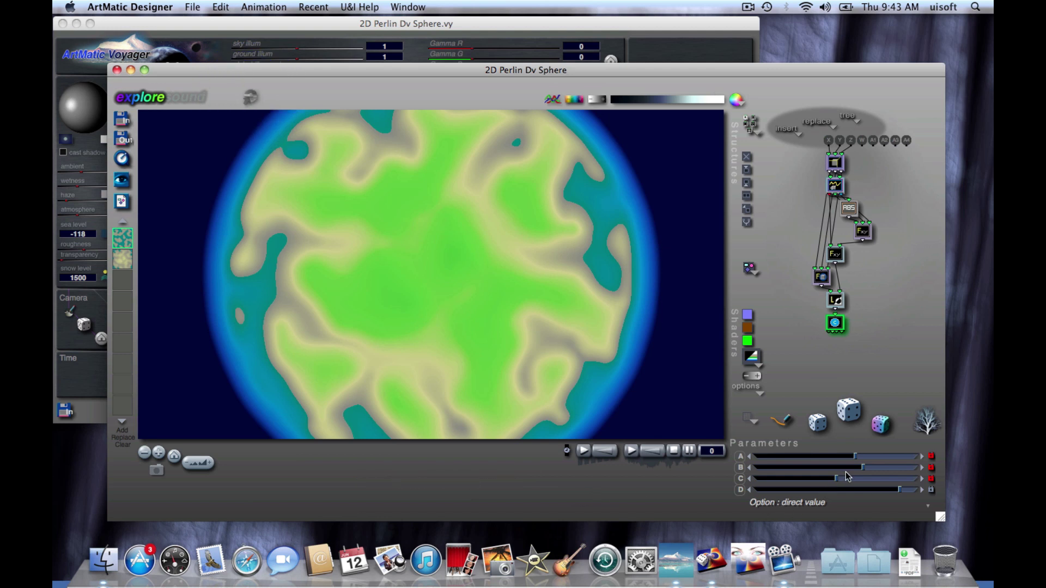
pyautogui.moveTo(863, 467); pyautogui.dragTo(793, 479)
pyautogui.moveTo(856, 458)
pyautogui.mouseDown()
pyautogui.moveTo(837, 458)
pyautogui.moveTo(859, 458)
pyautogui.moveTo(848, 469)
pyautogui.mouseUp()
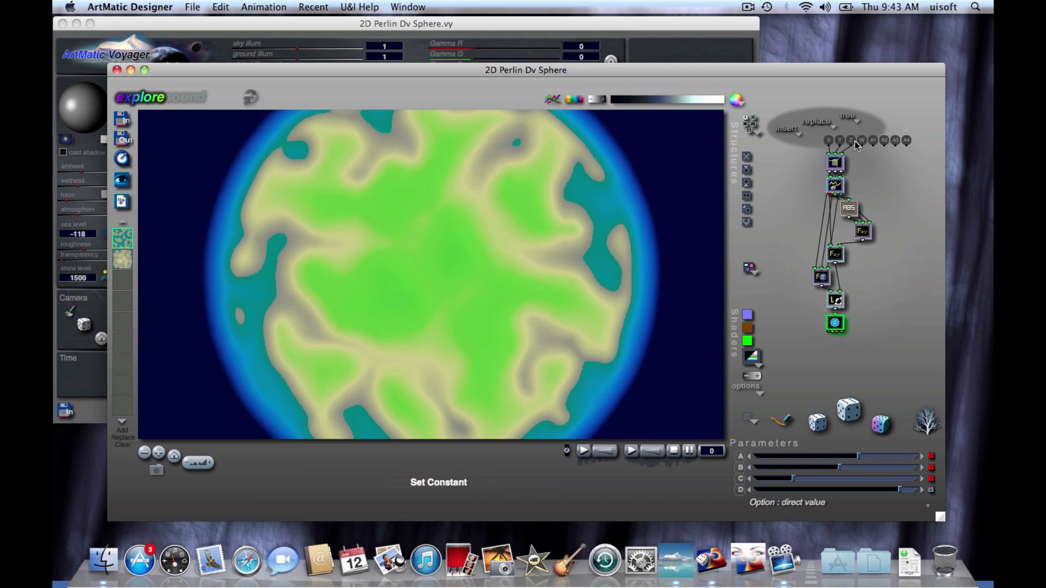
# - Raise the ABS node's pattern offset to about 4.8 with live updates to Voyager resumed
pyautogui.click(849, 209)
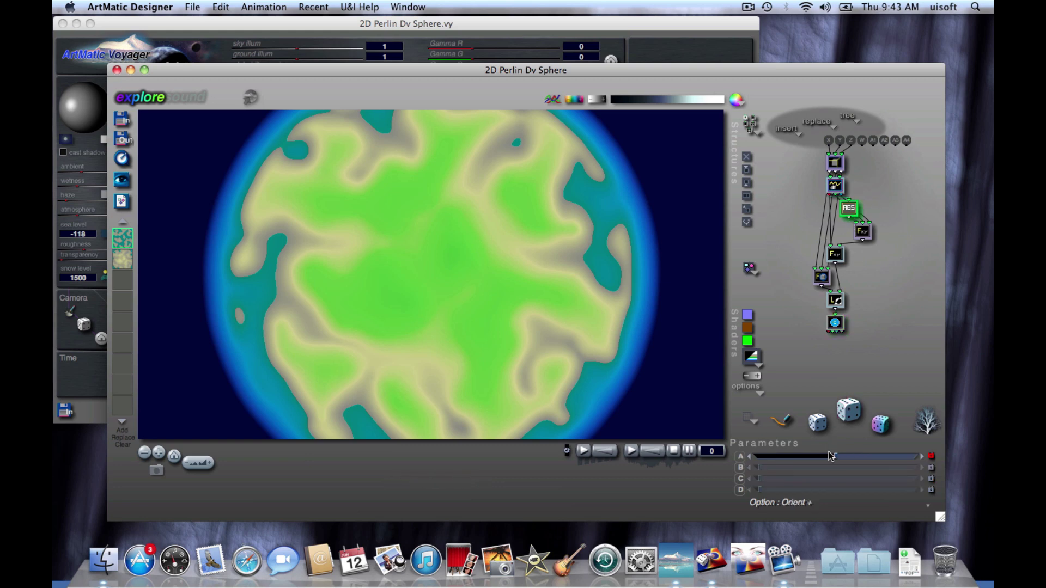
pyautogui.moveTo(832, 459)
pyautogui.mouseDown()
pyautogui.moveTo(842, 450)
pyautogui.moveTo(833, 453)
pyautogui.mouseUp()
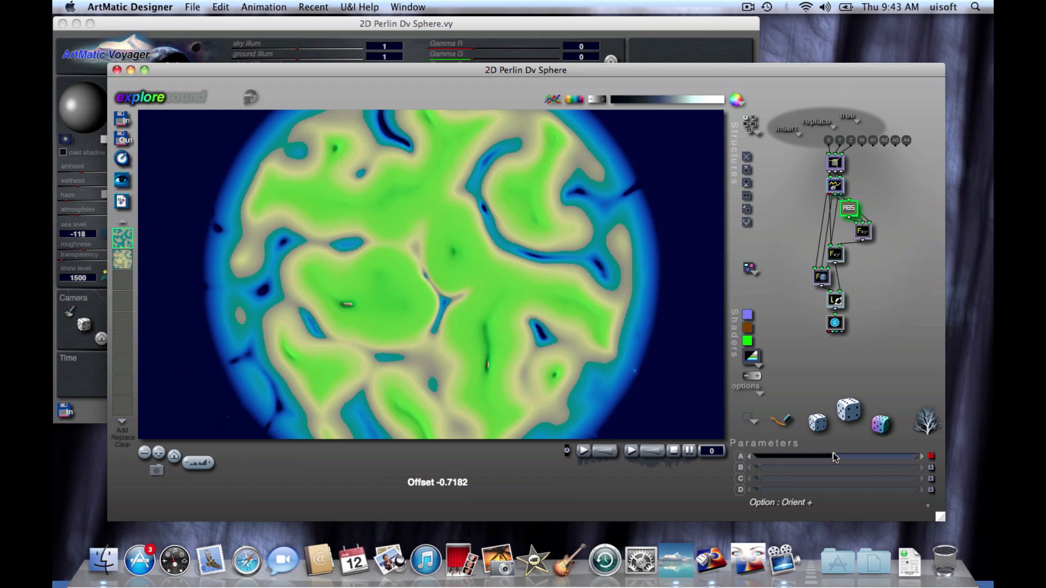
pyautogui.click(248, 99)
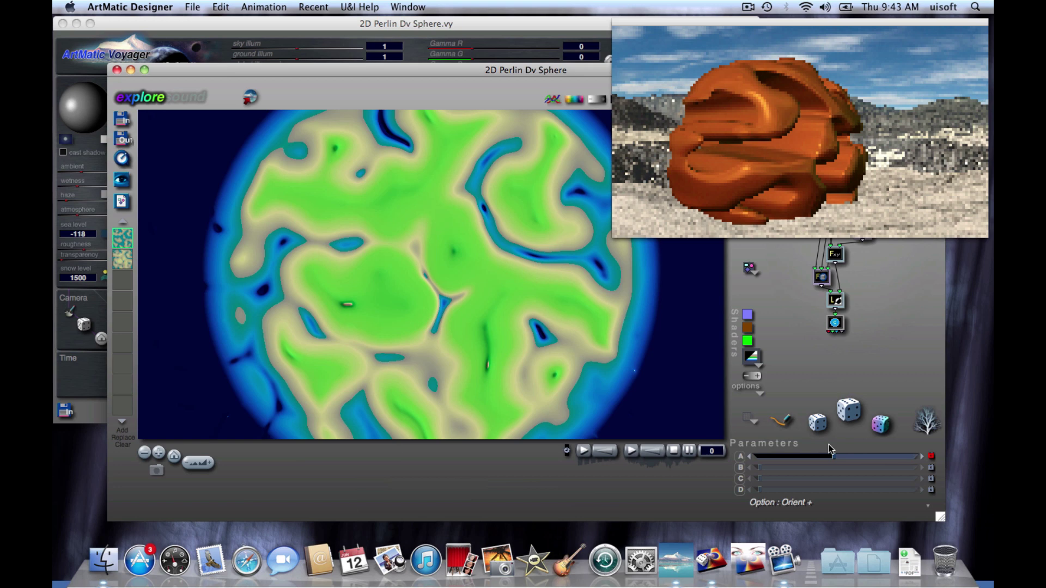
pyautogui.moveTo(833, 457)
pyautogui.mouseDown()
pyautogui.moveTo(849, 462)
pyautogui.moveTo(833, 461)
pyautogui.mouseUp()
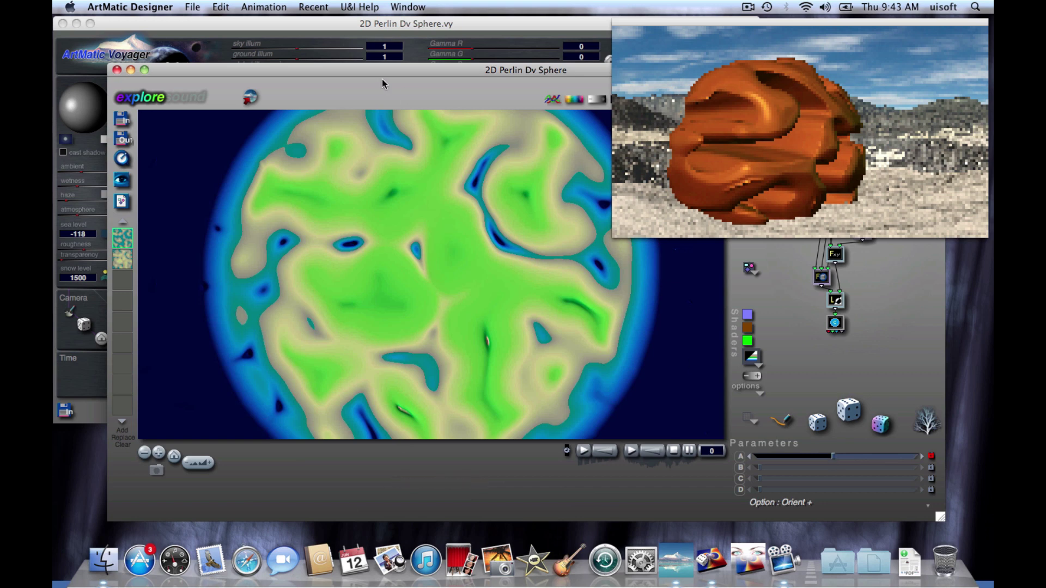
# - Scrub the keyframe time and load the first keyframe's pattern onto the sphere
pyautogui.moveTo(347, 73); pyautogui.dragTo(537, 92)
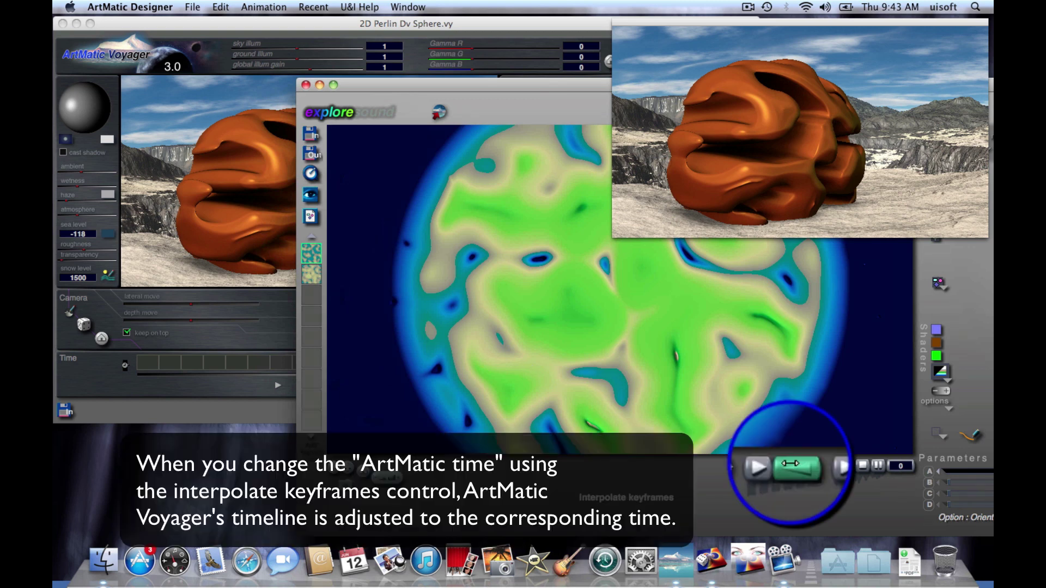
pyautogui.moveTo(784, 463)
pyautogui.mouseDown()
pyautogui.moveTo(800, 468)
pyautogui.moveTo(787, 464)
pyautogui.mouseUp()
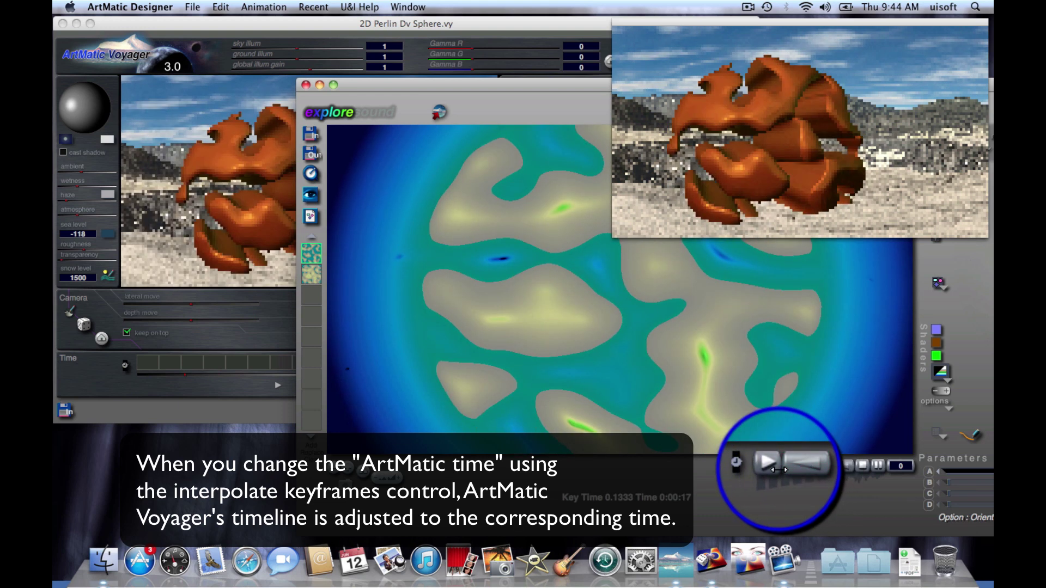
pyautogui.click(173, 412)
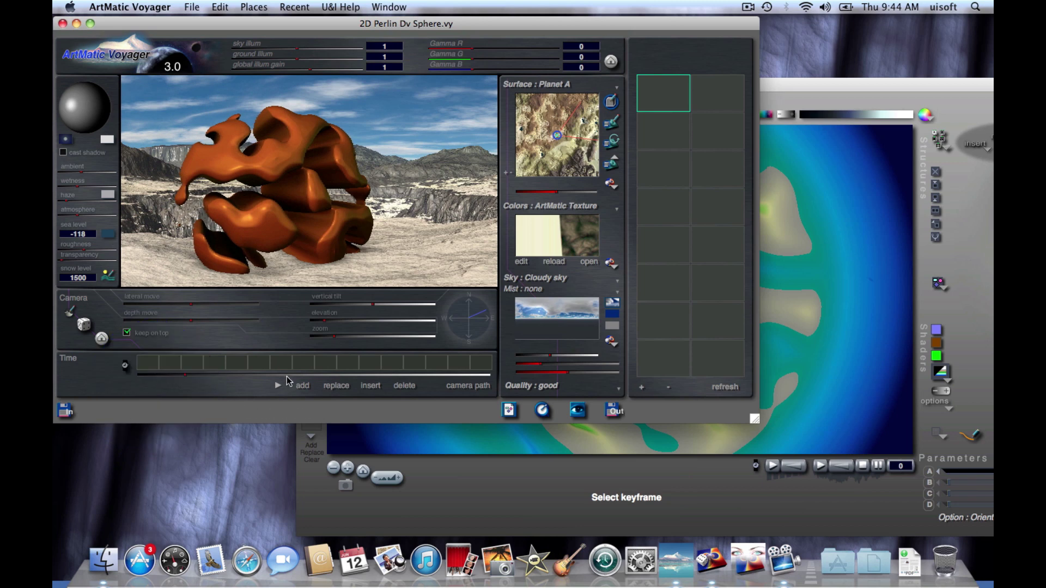
pyautogui.click(467, 485)
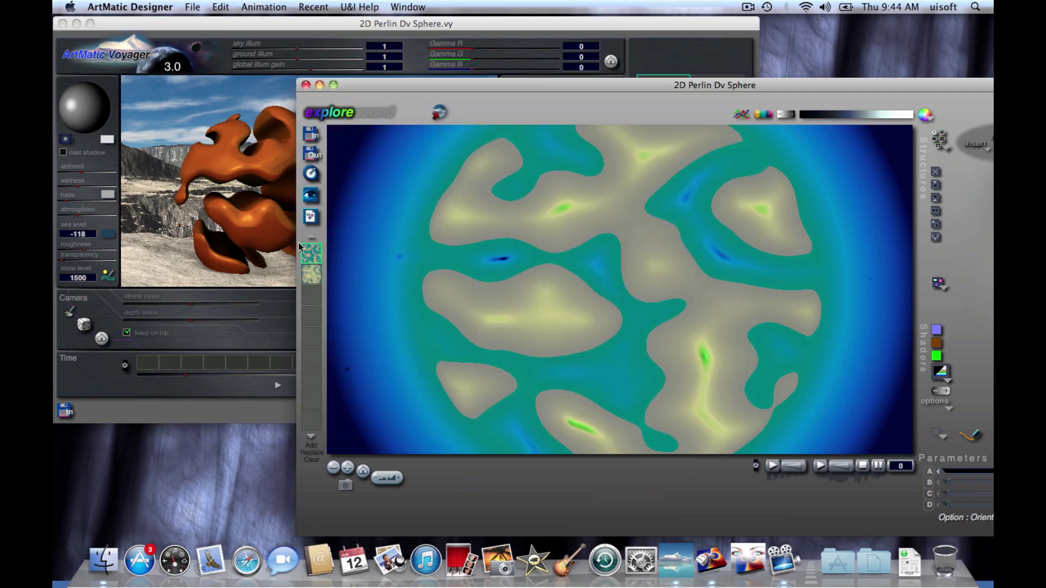
pyautogui.click(309, 256)
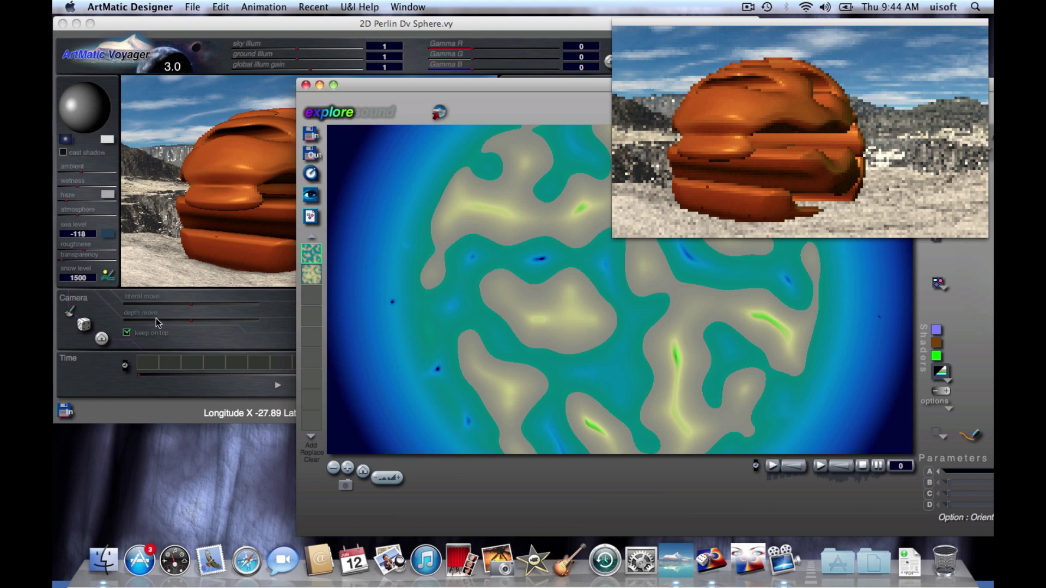
pyautogui.moveTo(359, 85); pyautogui.dragTo(500, 50)
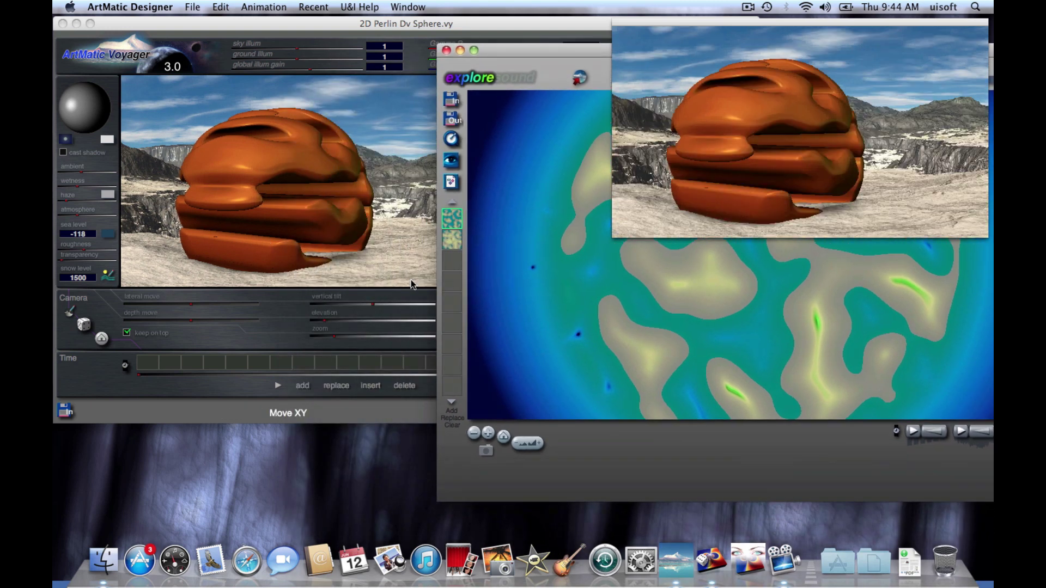
# - Load the second keyframe, then start and stop the keyframe interpolation animation
pyautogui.click(451, 242)
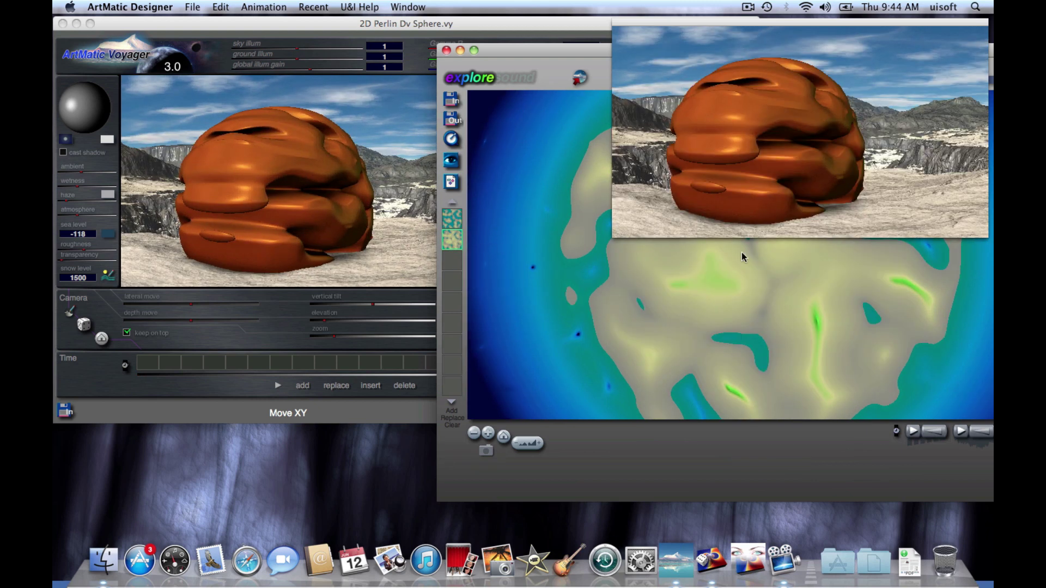
pyautogui.click(933, 432)
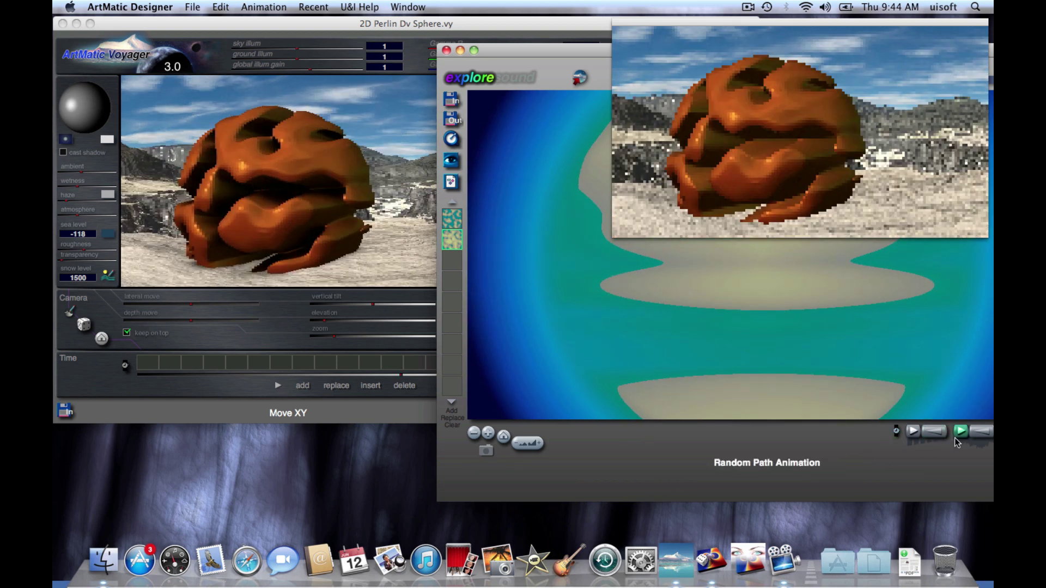
pyautogui.click(925, 432)
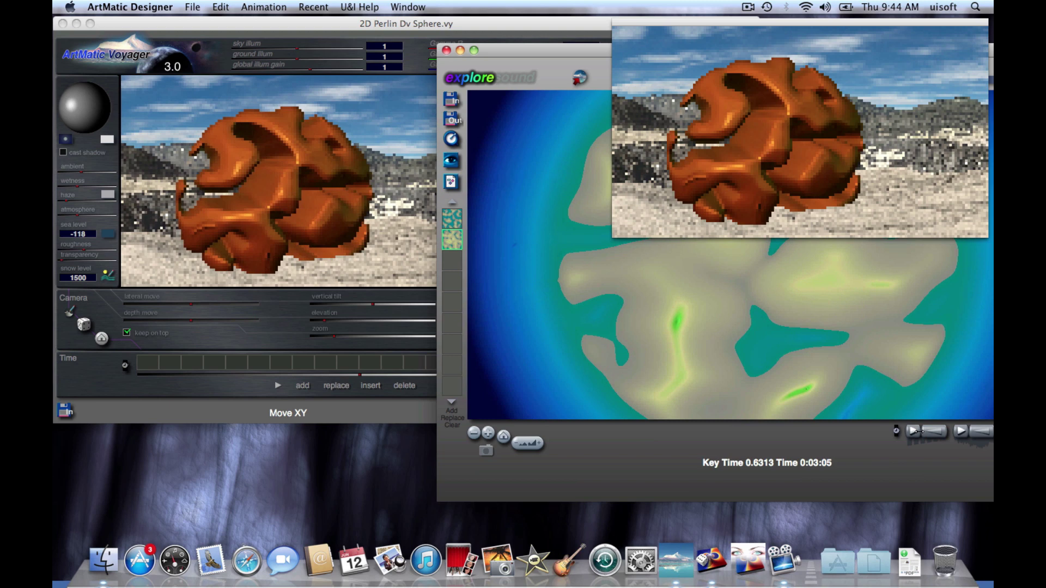
pyautogui.click(896, 432)
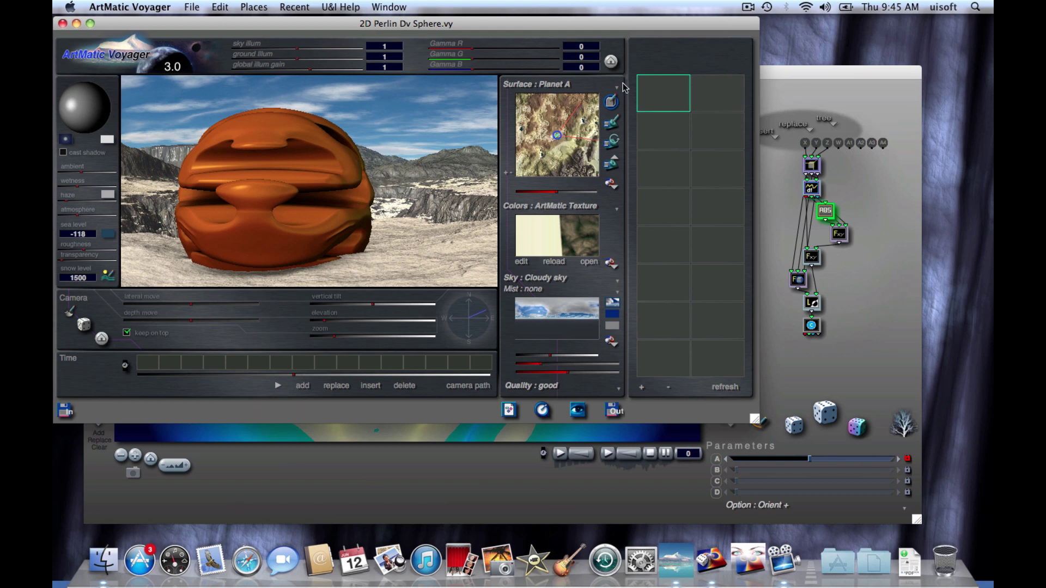
# - Edit the MFD Dunes & StrataRock & Bump colour texture, discarding the sphere file's changes
pyautogui.click(522, 260)
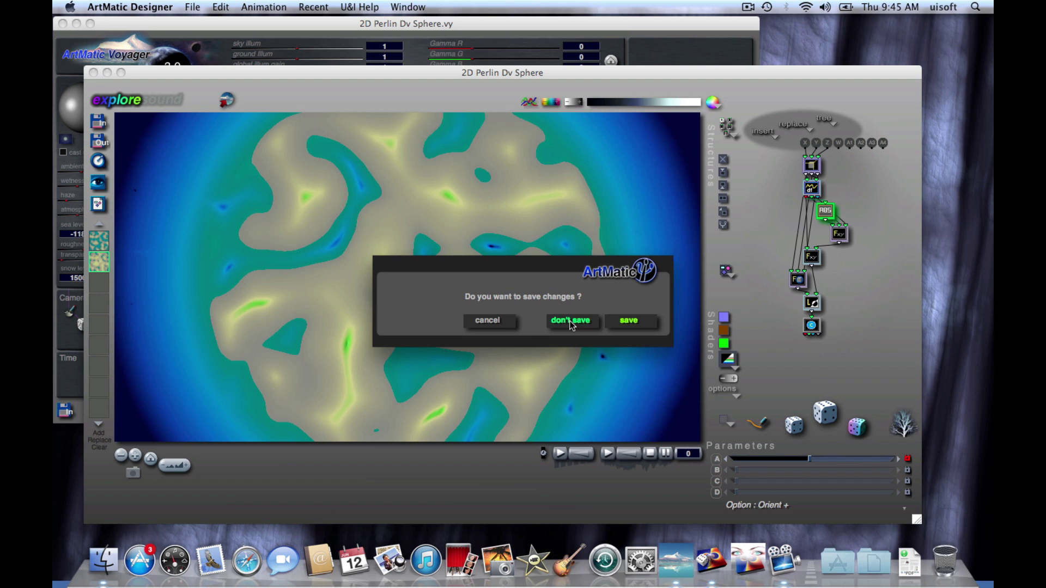
pyautogui.click(570, 321)
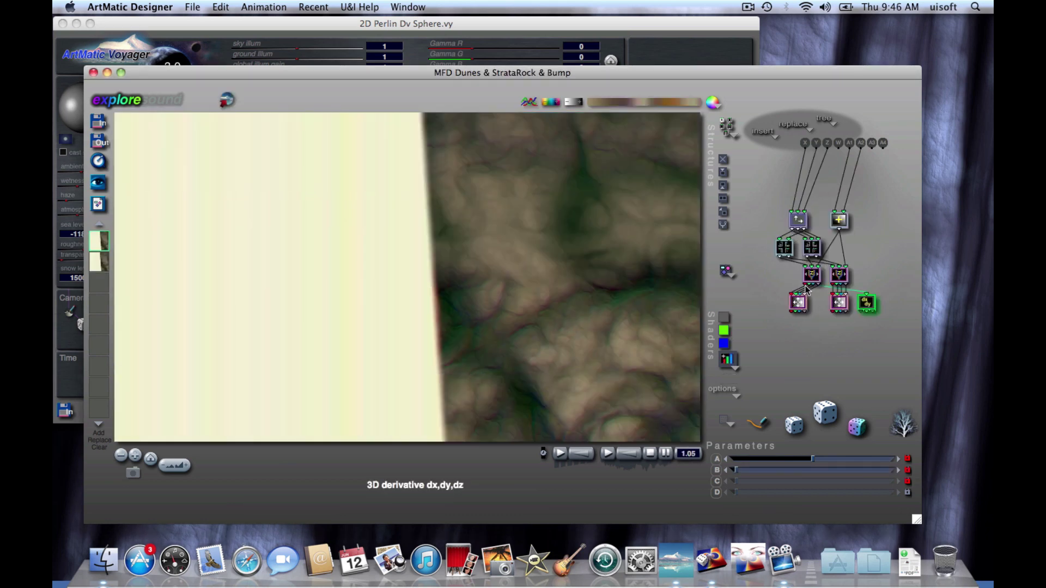
# - Raise the texture's Scale XYZ to about 2.74 and lower its Offset w/alpha
pyautogui.click(797, 302)
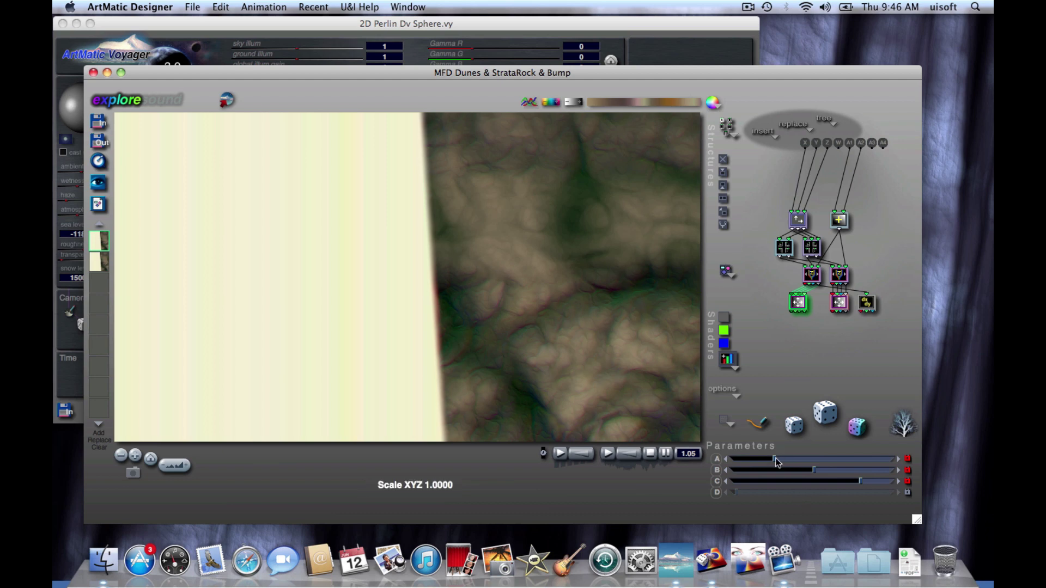
pyautogui.moveTo(776, 458)
pyautogui.mouseDown()
pyautogui.moveTo(813, 456)
pyautogui.moveTo(765, 472)
pyautogui.mouseUp()
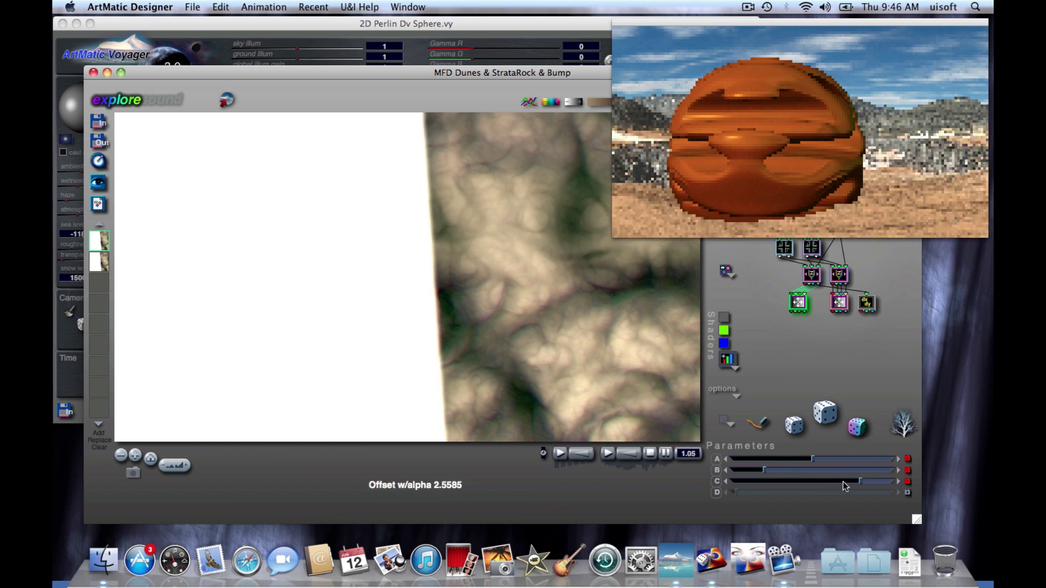
pyautogui.moveTo(843, 482); pyautogui.dragTo(767, 476)
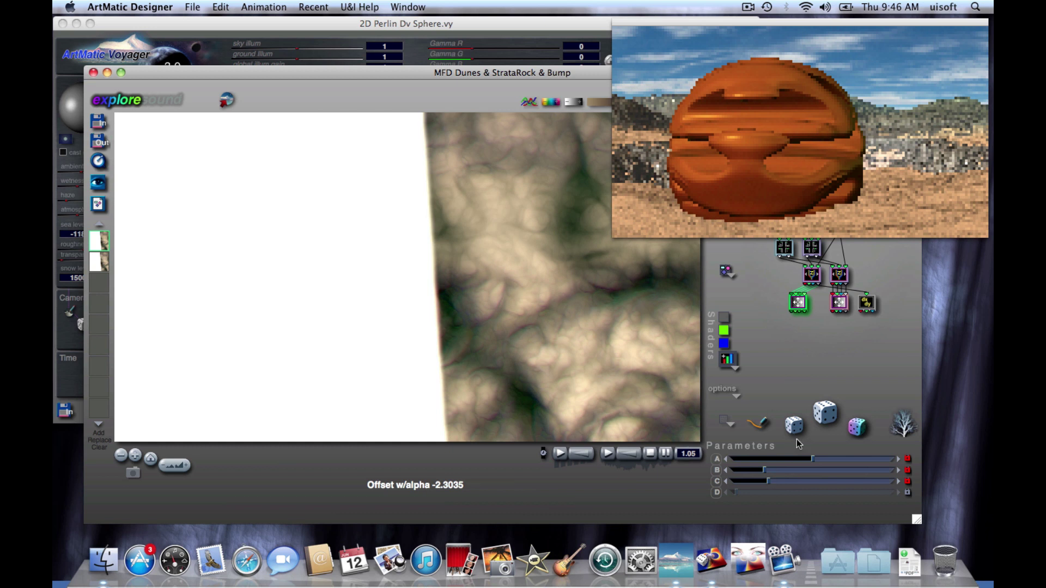
pyautogui.moveTo(827, 456); pyautogui.dragTo(830, 482)
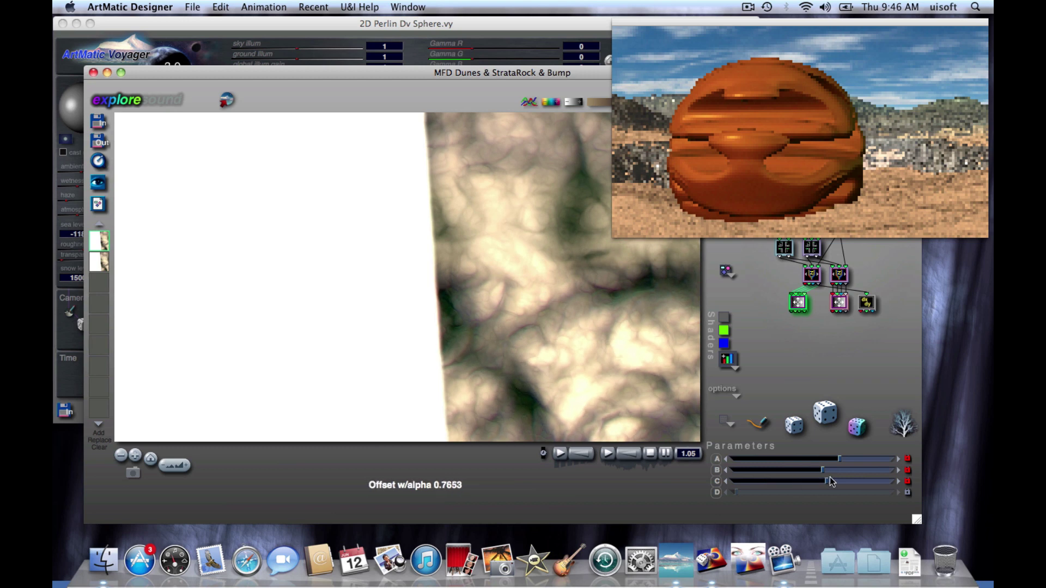
pyautogui.click(787, 252)
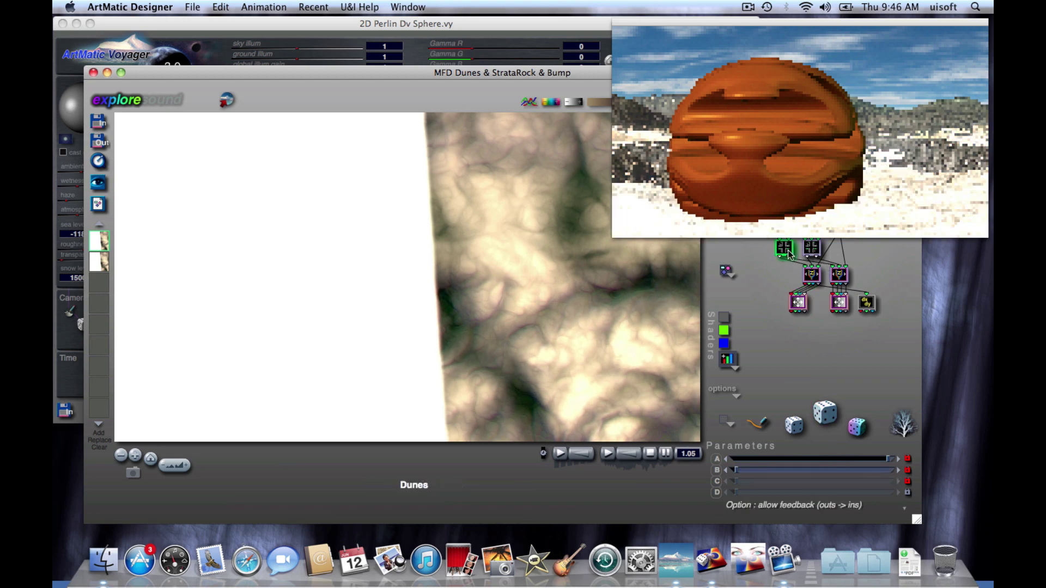